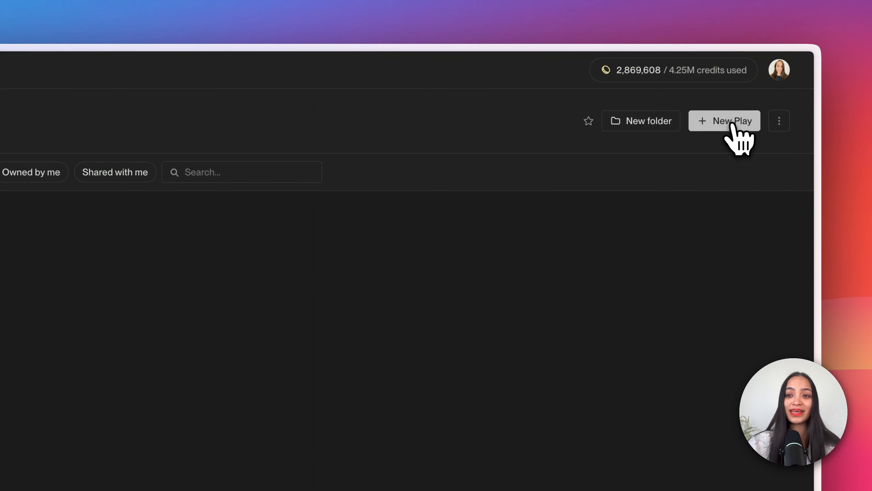
Step: Create a new play from the "Prospect people from Lookalikes" template
{"action": "left_click", "coordinate": [732, 126]}
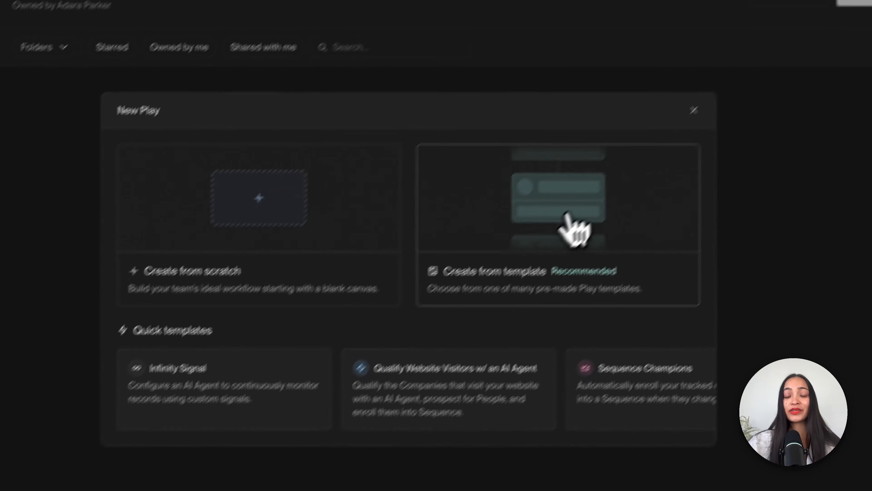
{"action": "left_click", "coordinate": [426, 351]}
{"action": "scroll", "coordinate": [148, 437], "scroll_direction": "down", "scroll_amount": 5}
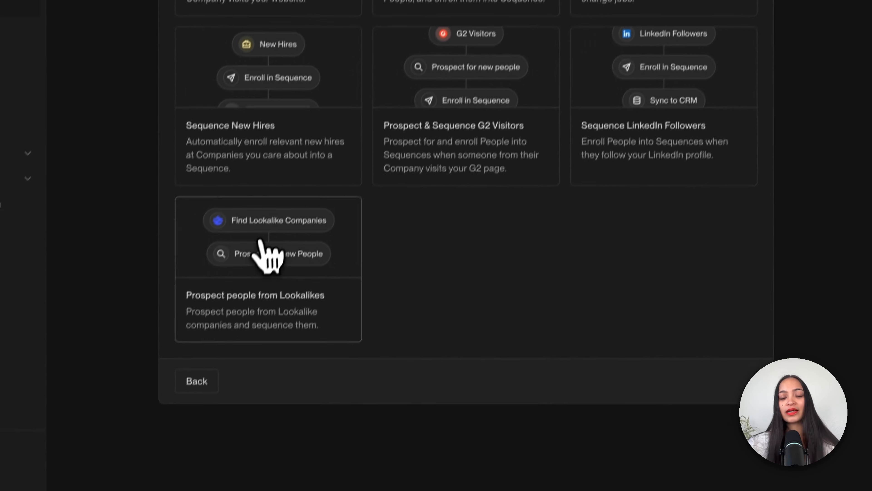
{"action": "left_click", "coordinate": [225, 340]}
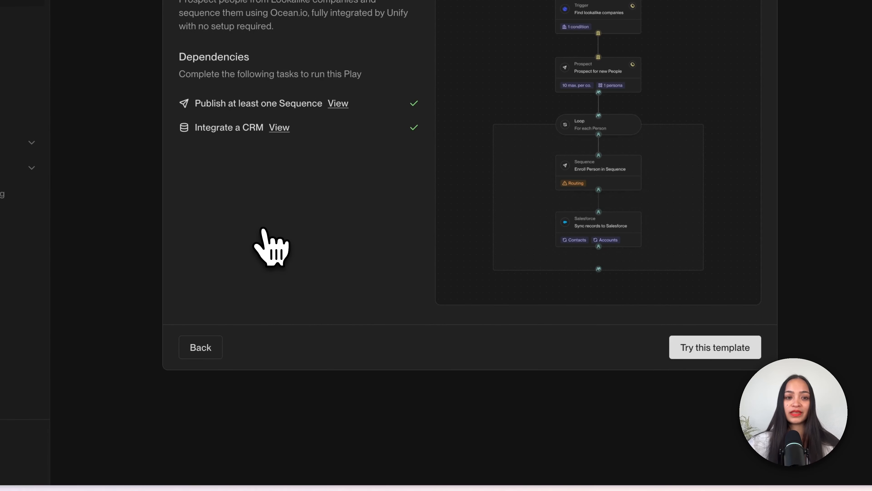
{"action": "left_click", "coordinate": [708, 345]}
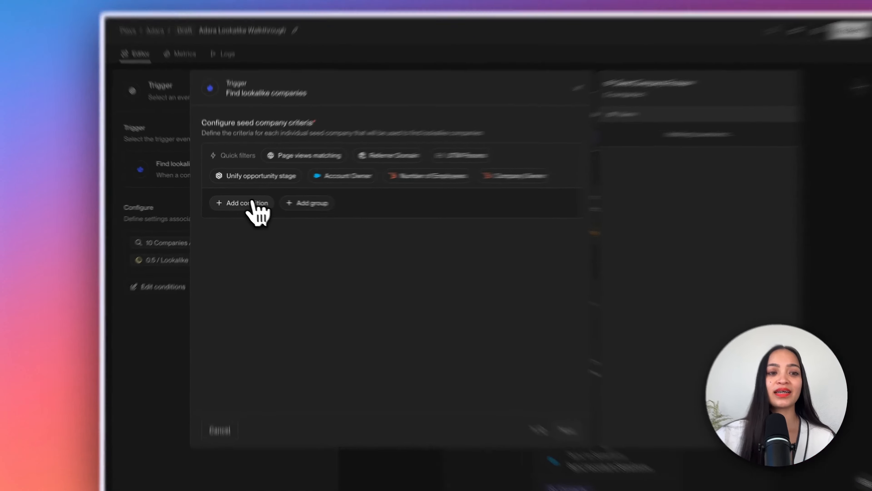
{"action": "left_click", "coordinate": [238, 201]}
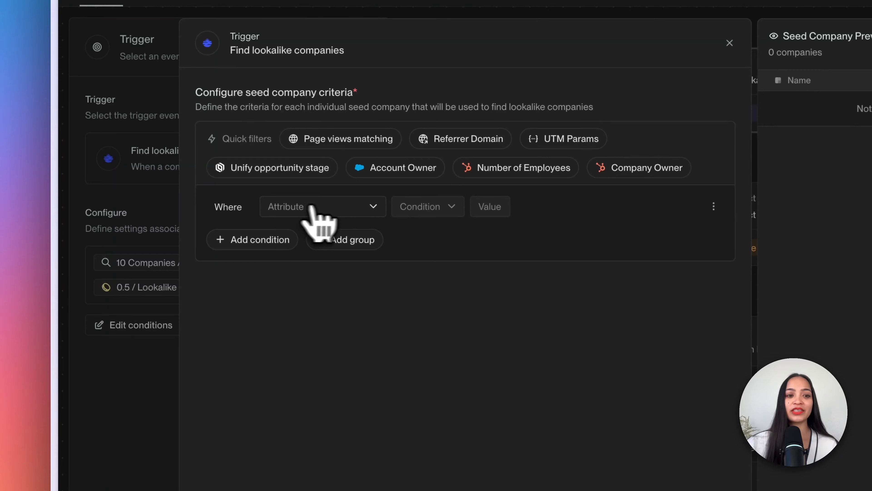
{"action": "left_click", "coordinate": [364, 207]}
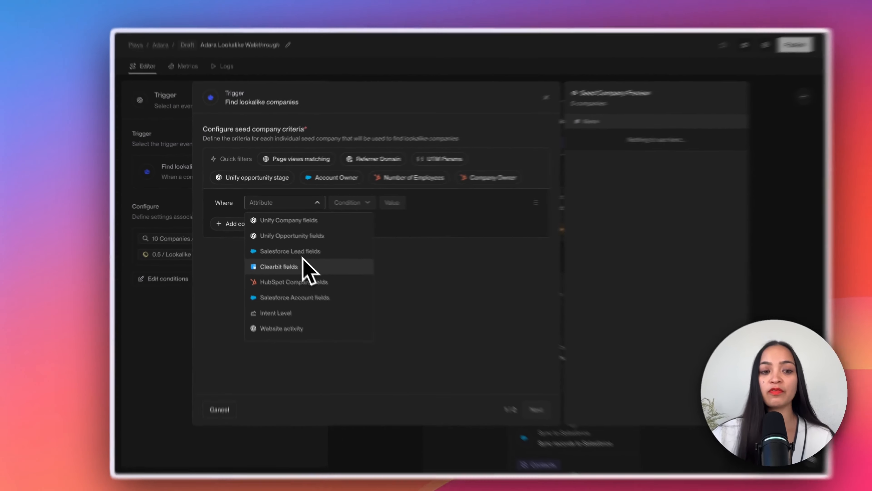
{"action": "scroll", "coordinate": [306, 272], "scroll_direction": "down", "scroll_amount": 3}
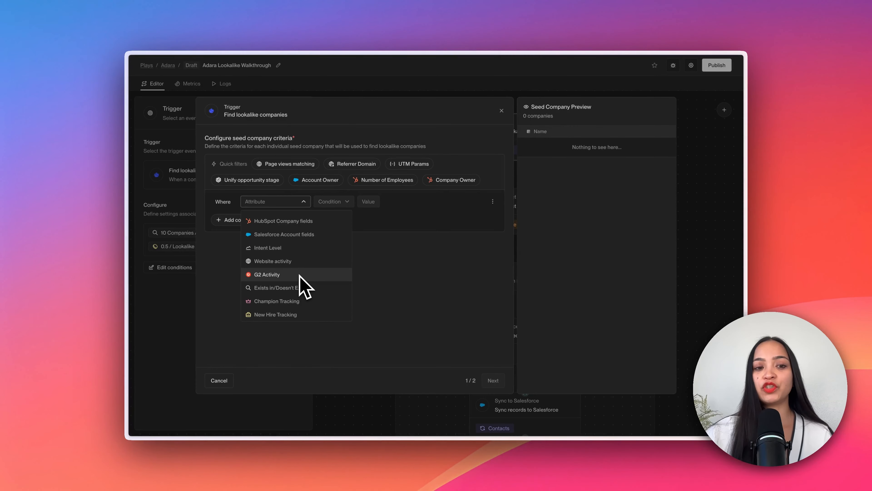
{"action": "scroll", "coordinate": [300, 275], "scroll_direction": "up", "scroll_amount": 4}
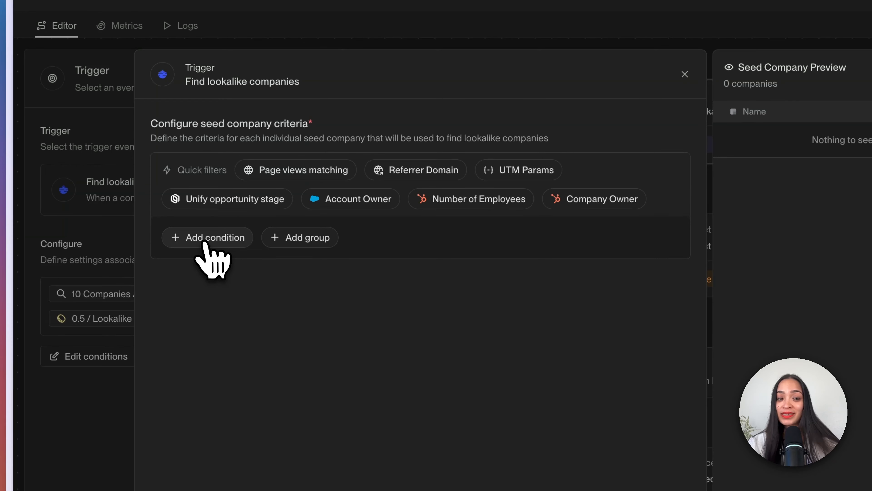
Step: Add a seed company condition where Company Name is equal to SoFi and continue to the lookalike settings
{"action": "left_click", "coordinate": [206, 238]}
{"action": "left_click", "coordinate": [247, 238]}
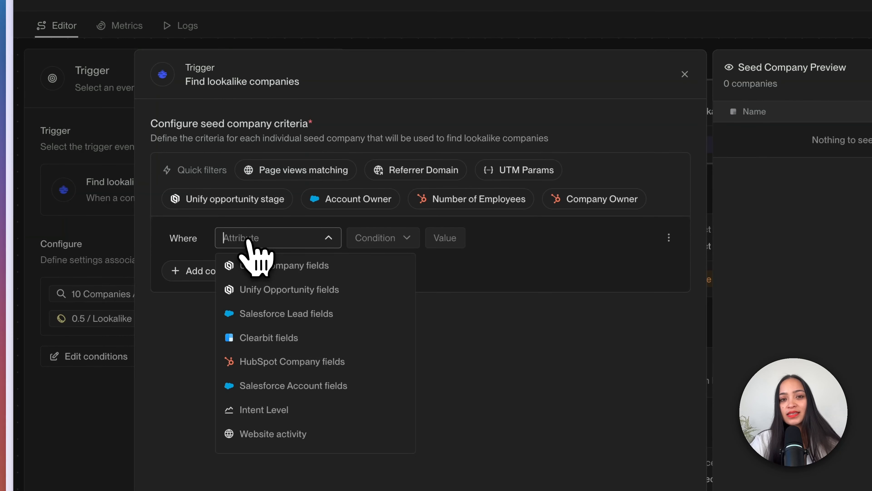
{"action": "type", "text": "company"}
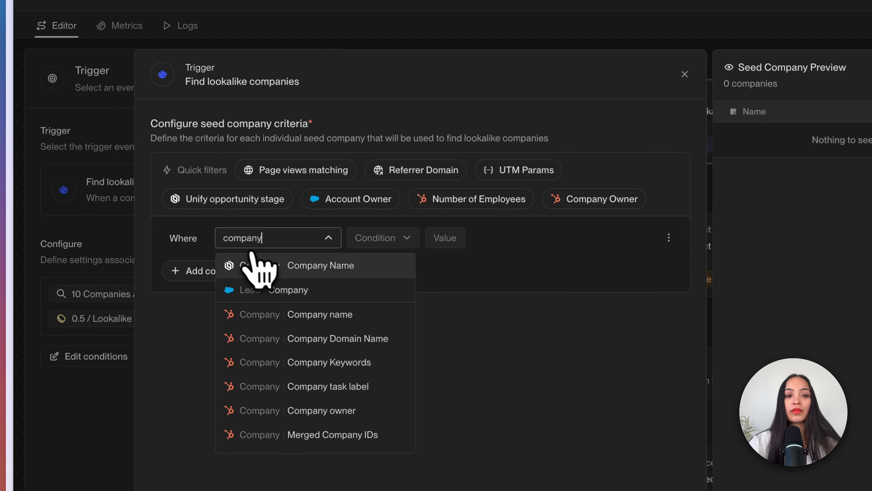
{"action": "left_click", "coordinate": [270, 266]}
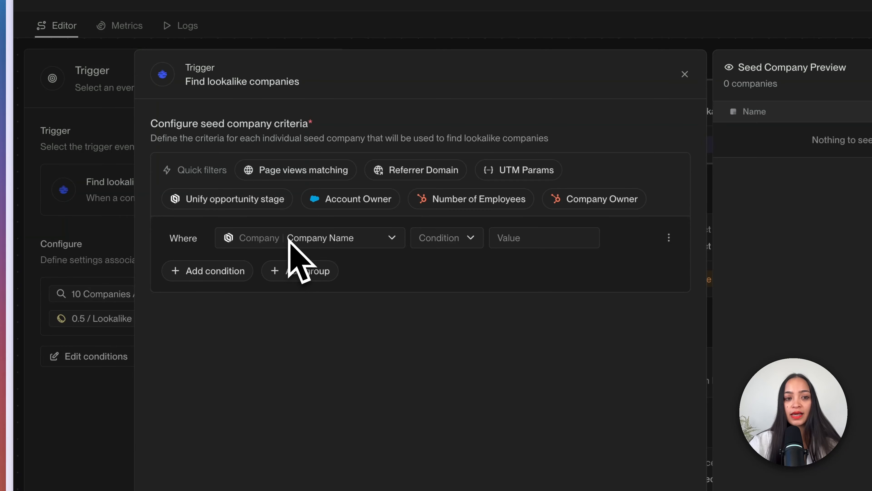
{"action": "left_click", "coordinate": [445, 239]}
{"action": "left_click", "coordinate": [442, 262]}
{"action": "left_click", "coordinate": [510, 244]}
{"action": "type", "text": "S"}
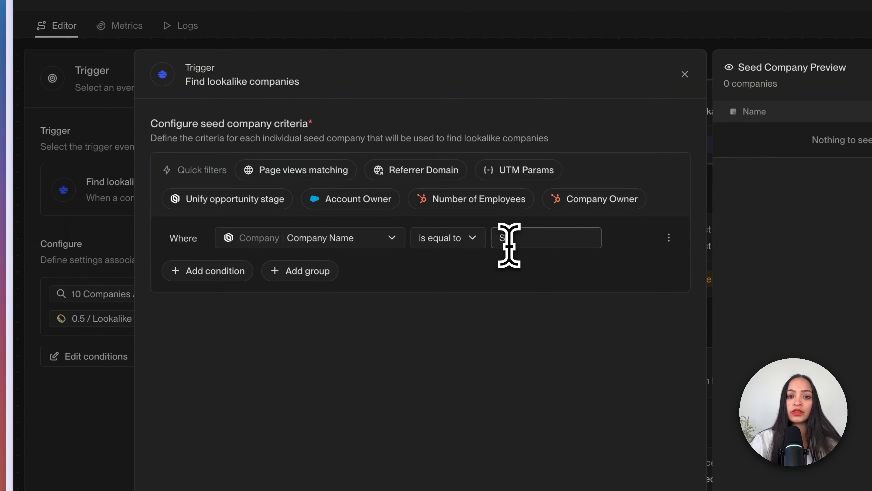
{"action": "type", "text": "oFi"}
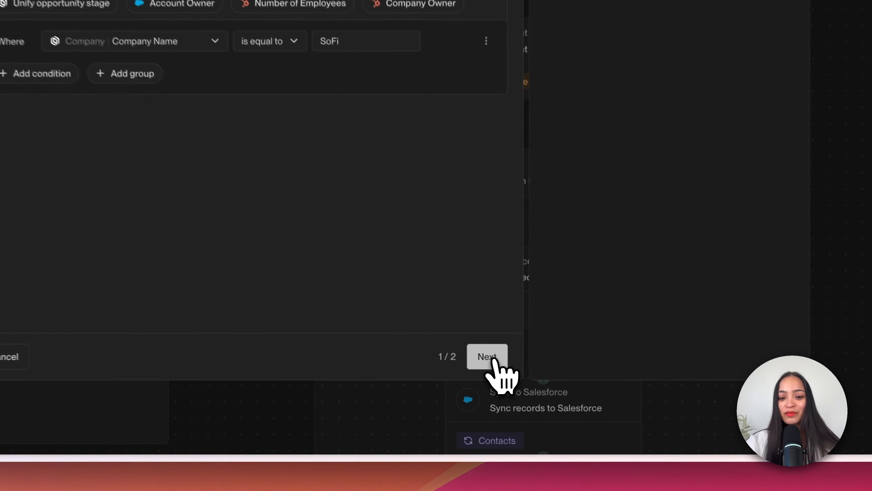
{"action": "left_click", "coordinate": [493, 380]}
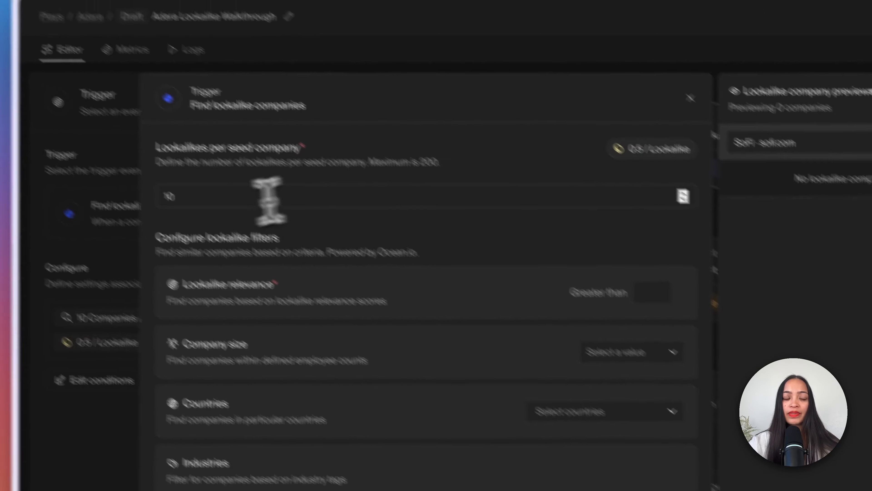
Step: Set the lookalikes per seed company to 5 and require a lookalike relevance greater than 95
{"action": "left_click_drag", "start_coordinate": [269, 201], "coordinate": [139, 203]}
{"action": "type", "text": "5"}
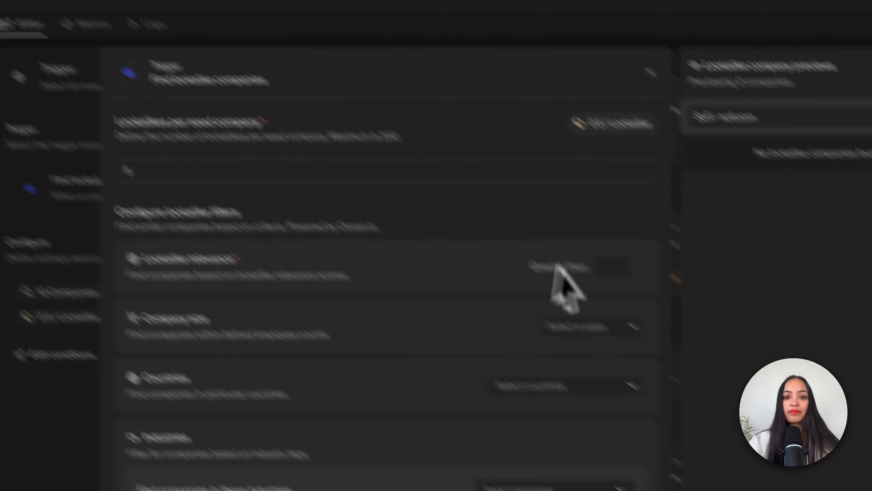
{"action": "left_click", "coordinate": [690, 320]}
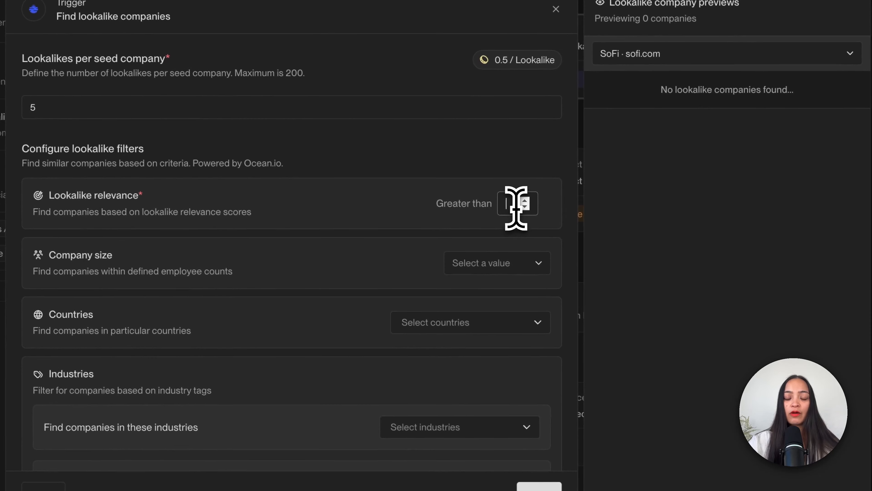
{"action": "type", "text": "95"}
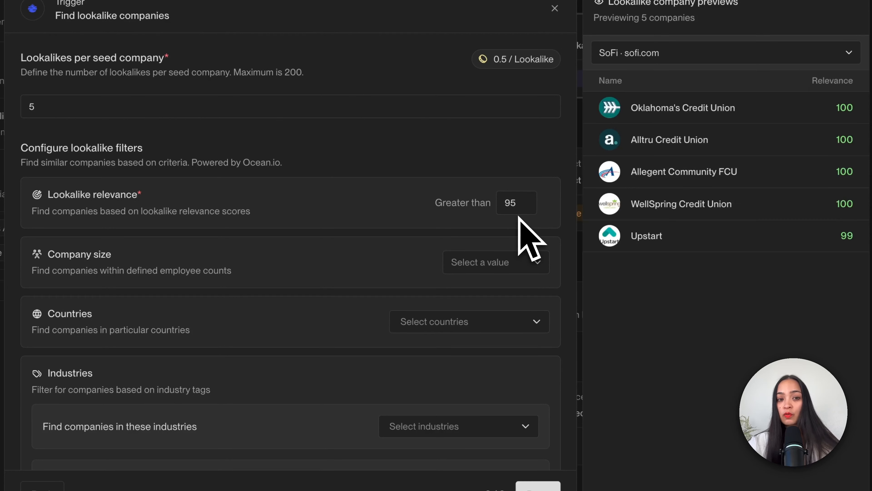
Step: Filter the lookalikes to a company size greater than 100 employees
{"action": "left_click", "coordinate": [524, 265]}
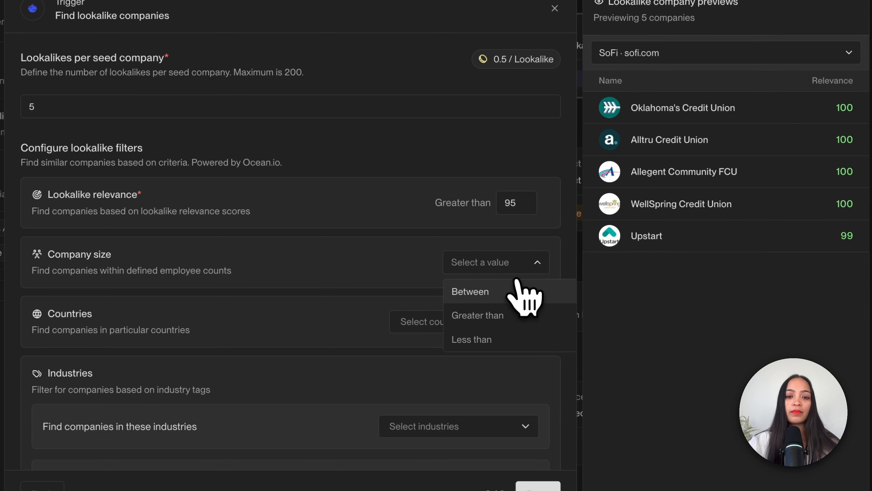
{"action": "left_click", "coordinate": [512, 313]}
{"action": "left_click", "coordinate": [514, 267]}
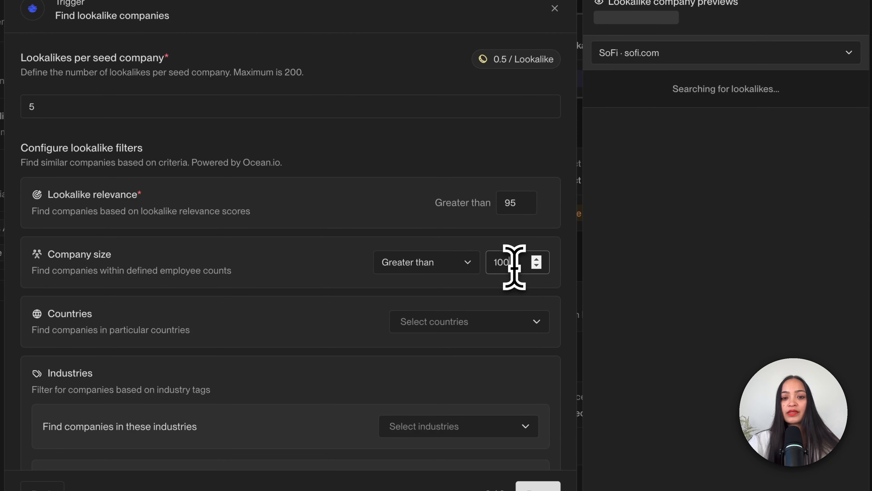
Step: Restrict the lookalike countries to United States and finish the trigger configuration
{"action": "left_click", "coordinate": [502, 326]}
{"action": "left_click", "coordinate": [481, 352]}
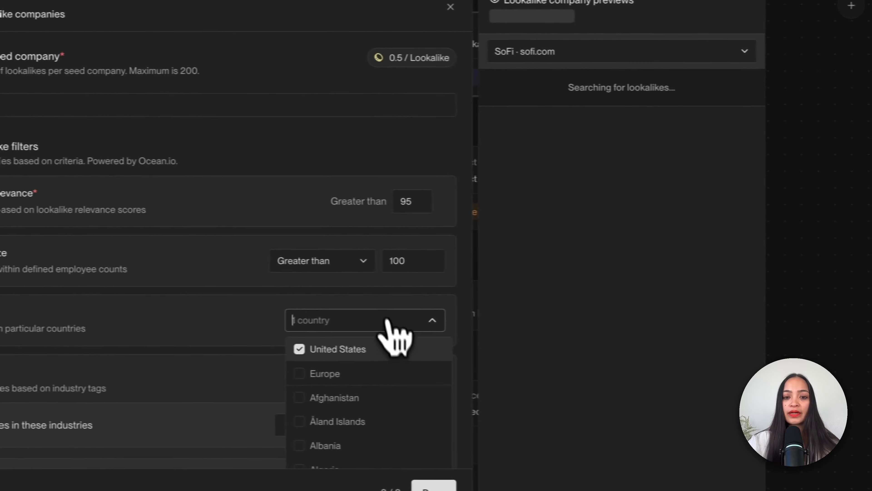
{"action": "left_click", "coordinate": [387, 321]}
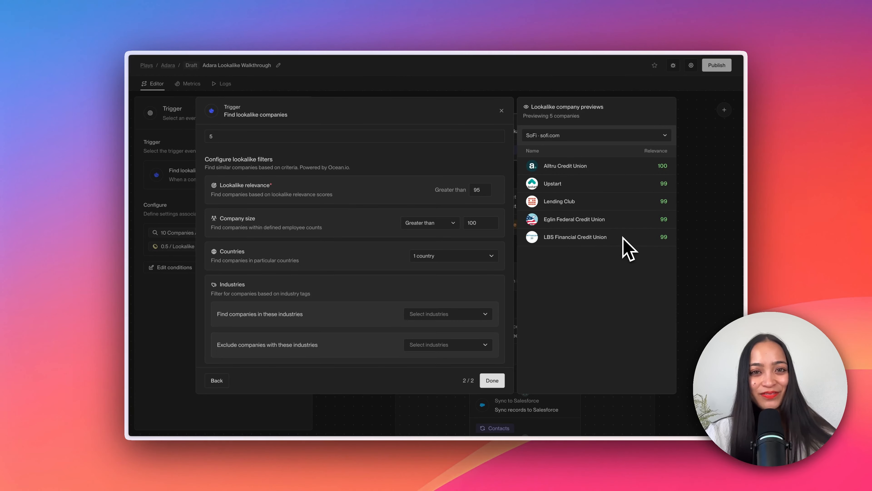
{"action": "scroll", "coordinate": [491, 344], "scroll_direction": "down", "scroll_amount": 3}
{"action": "left_click", "coordinate": [492, 380]}
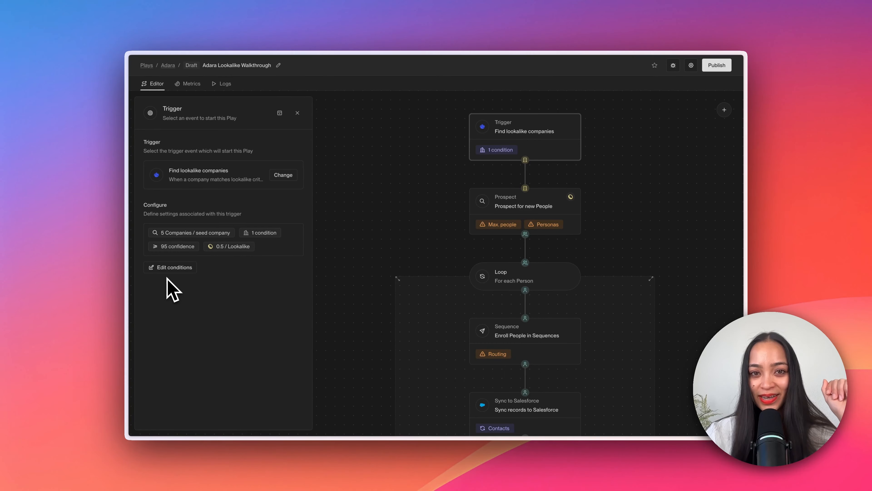
Step: Edit the trigger's conditions and add a UTM parameter filter where UTM Source is equal to google
{"action": "left_click", "coordinate": [168, 269]}
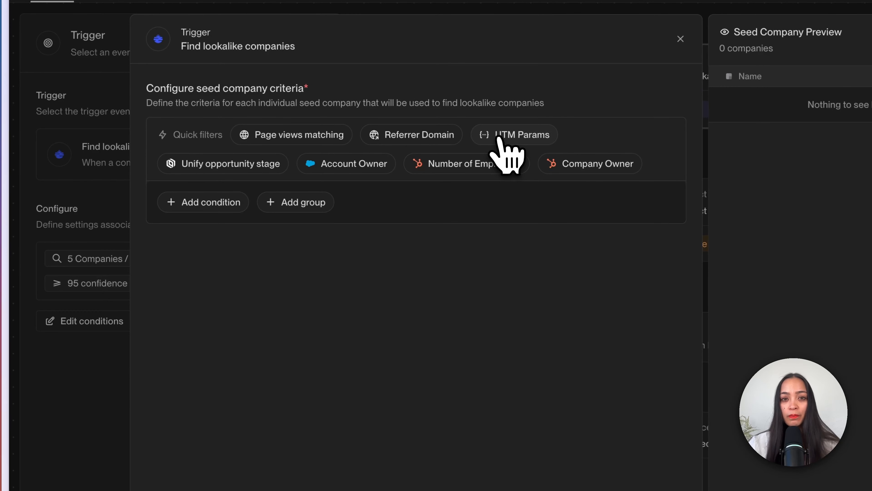
{"action": "left_click", "coordinate": [499, 137]}
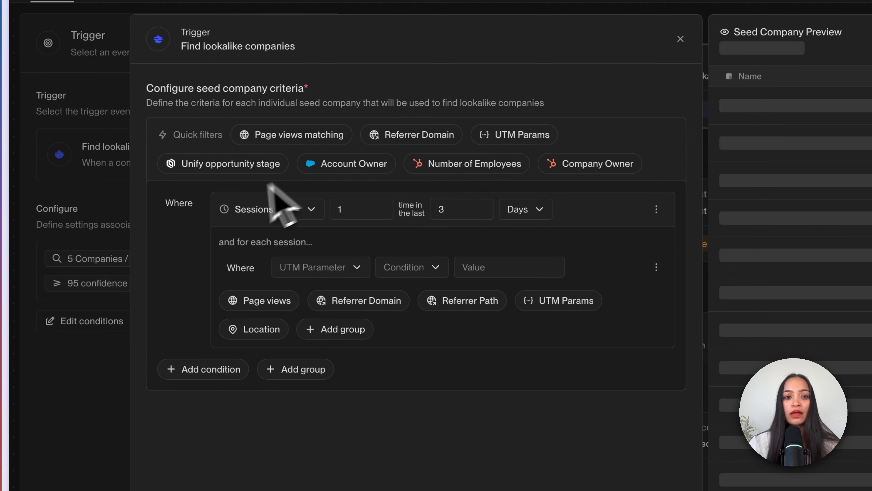
{"action": "left_click", "coordinate": [310, 268]}
{"action": "left_click", "coordinate": [322, 296]}
{"action": "left_click", "coordinate": [414, 268]}
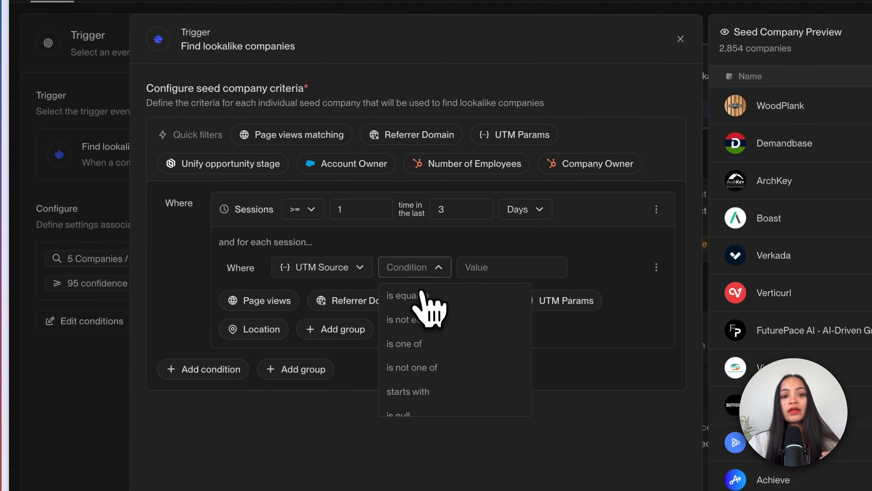
{"action": "left_click", "coordinate": [412, 295]}
{"action": "left_click", "coordinate": [494, 272]}
{"action": "type", "text": "google"}
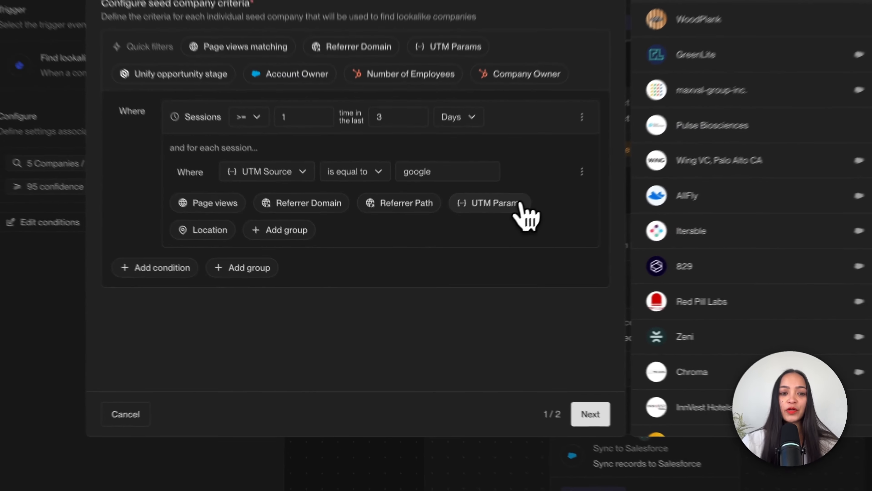
Step: Add a second session filter on UTM Campaign is equal to, leaving its value blank, and continue to the lookalike settings
{"action": "left_click", "coordinate": [519, 206]}
{"action": "left_click", "coordinate": [256, 208]}
{"action": "left_click", "coordinate": [290, 273]}
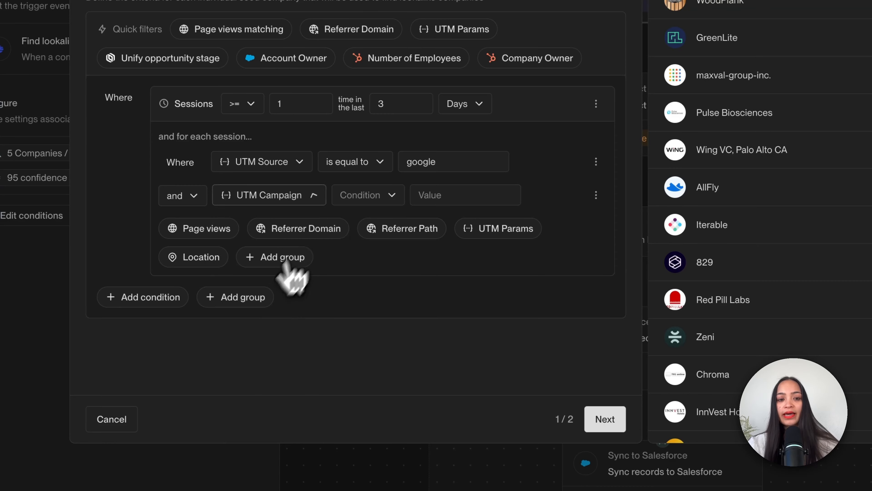
{"action": "left_click", "coordinate": [354, 195]}
{"action": "left_click", "coordinate": [364, 221]}
{"action": "left_click", "coordinate": [459, 191]}
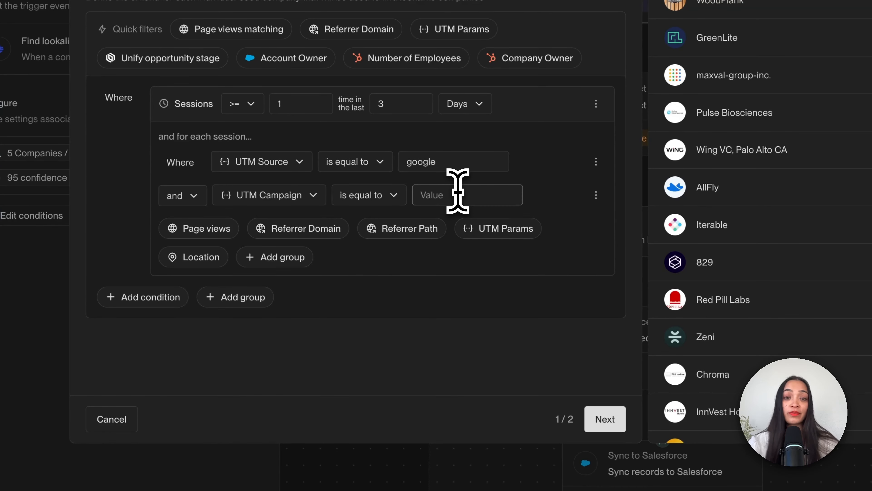
{"action": "left_click", "coordinate": [450, 333]}
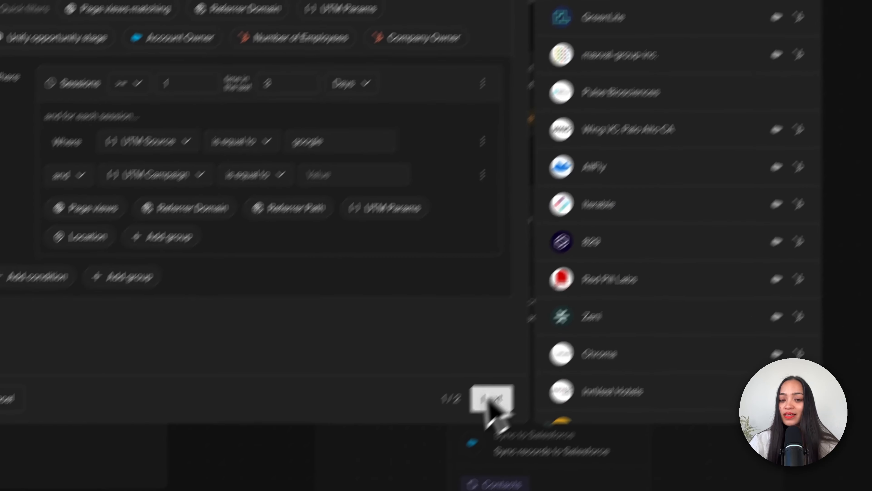
{"action": "left_click", "coordinate": [492, 399]}
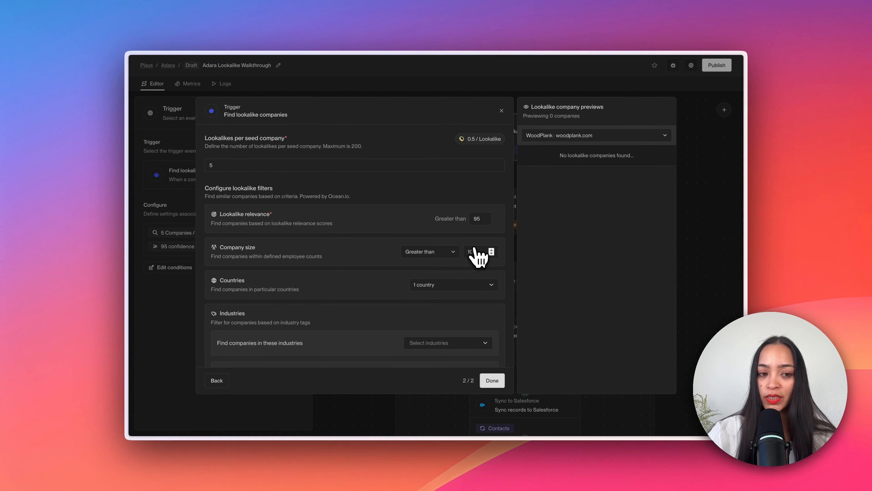
Step: Review the lookalike filter settings and preview the lookalike companies for the seed company Chick-fil-a
{"action": "scroll", "coordinate": [474, 302], "scroll_direction": "down", "scroll_amount": 3}
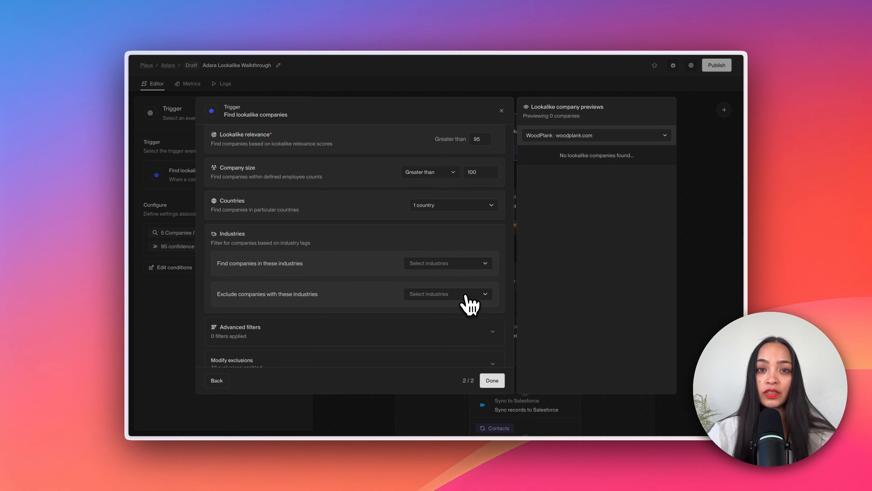
{"action": "scroll", "coordinate": [466, 296], "scroll_direction": "down", "scroll_amount": 2}
{"action": "scroll", "coordinate": [466, 296], "scroll_direction": "up", "scroll_amount": 4}
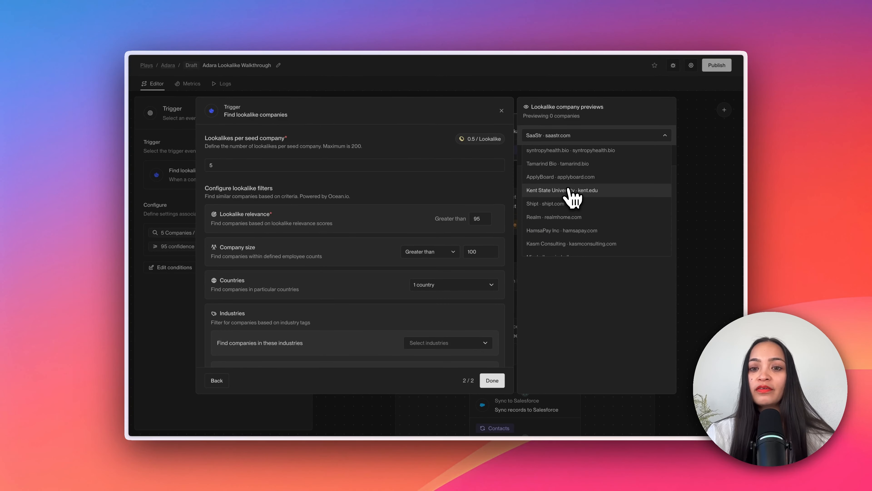
{"action": "scroll", "coordinate": [572, 196], "scroll_direction": "down", "scroll_amount": 5}
{"action": "scroll", "coordinate": [572, 196], "scroll_direction": "down", "scroll_amount": 5}
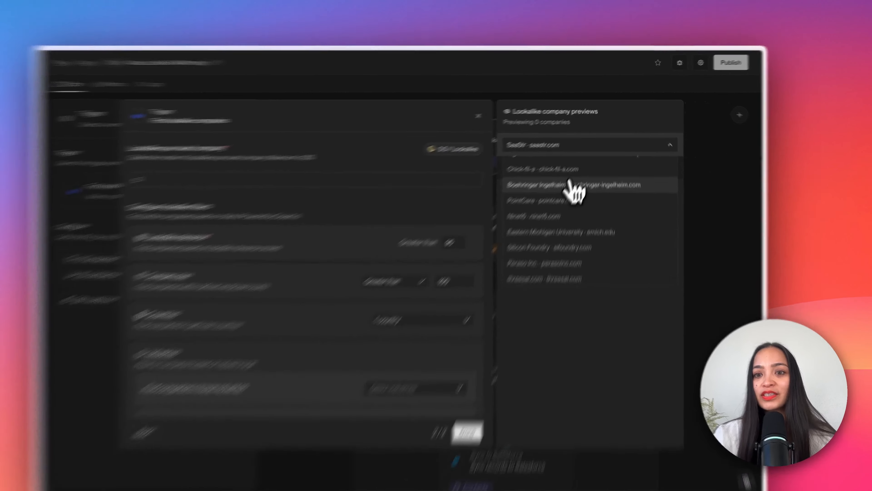
{"action": "left_click", "coordinate": [577, 156]}
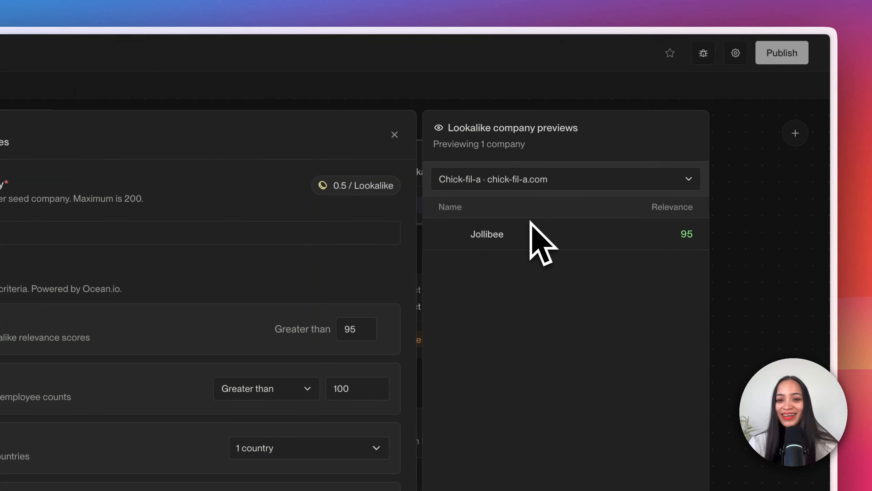